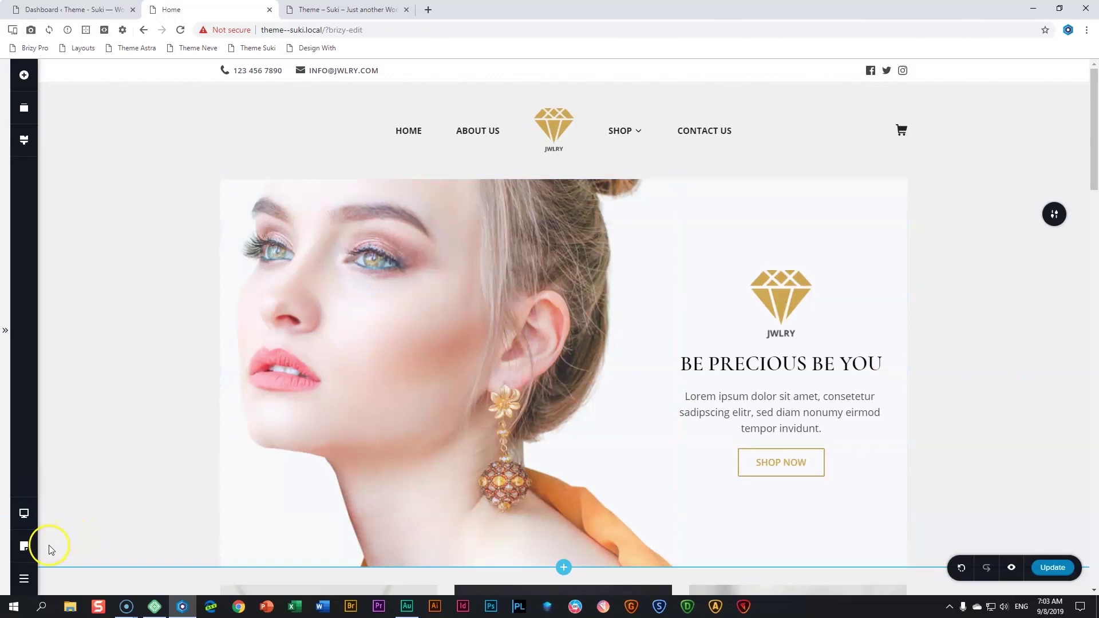
pyautogui.click(29, 518)
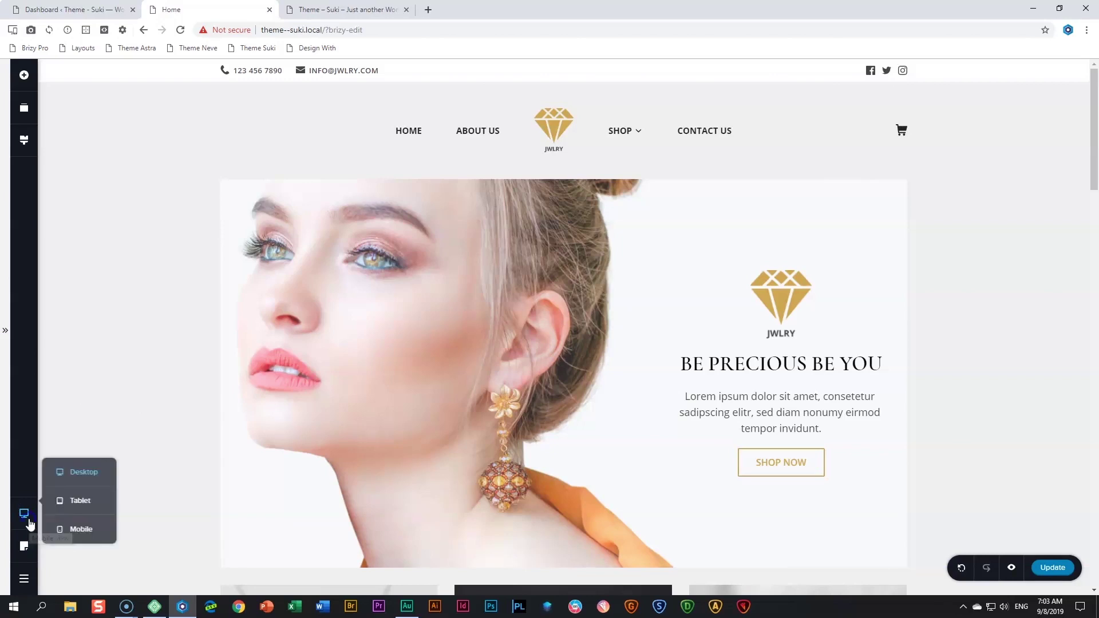
pyautogui.click(81, 500)
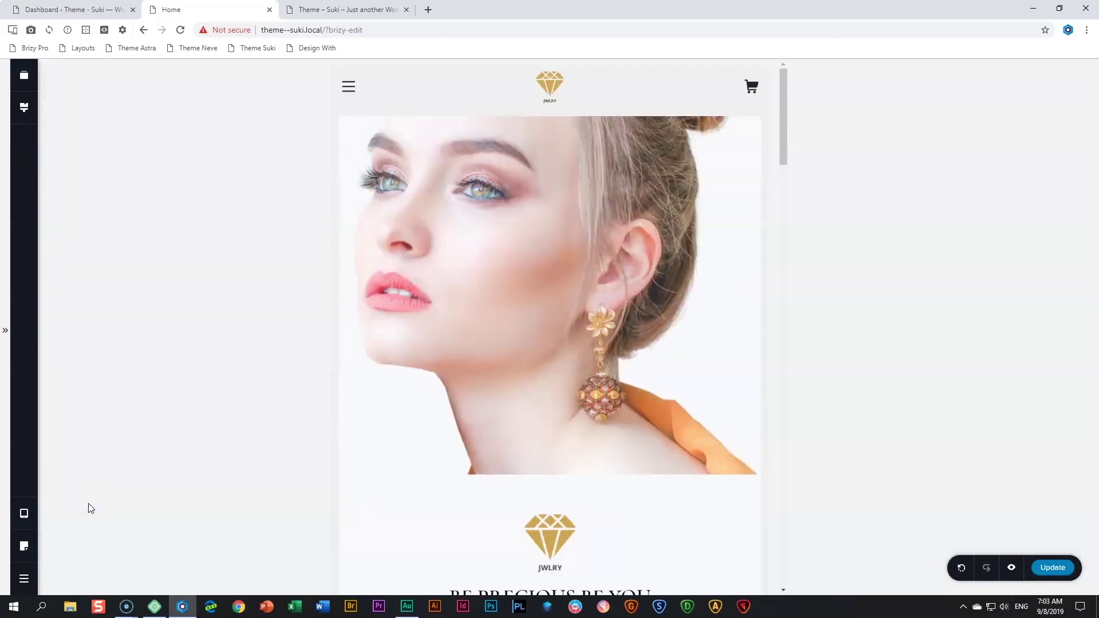
pyautogui.click(24, 513)
pyautogui.click(85, 529)
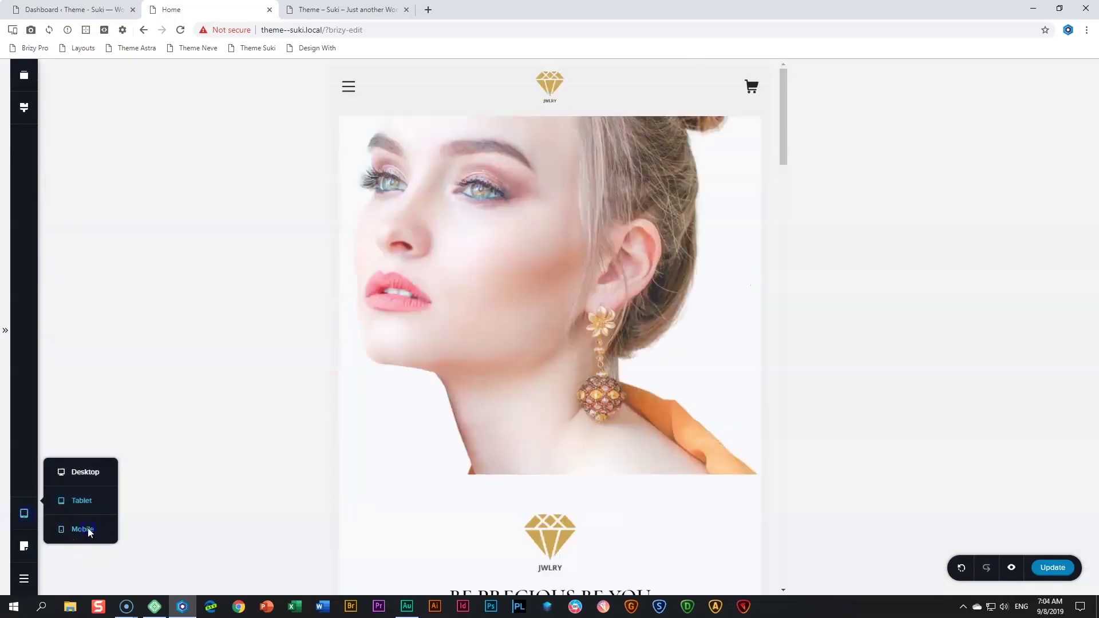
pyautogui.click(24, 513)
pyautogui.click(74, 475)
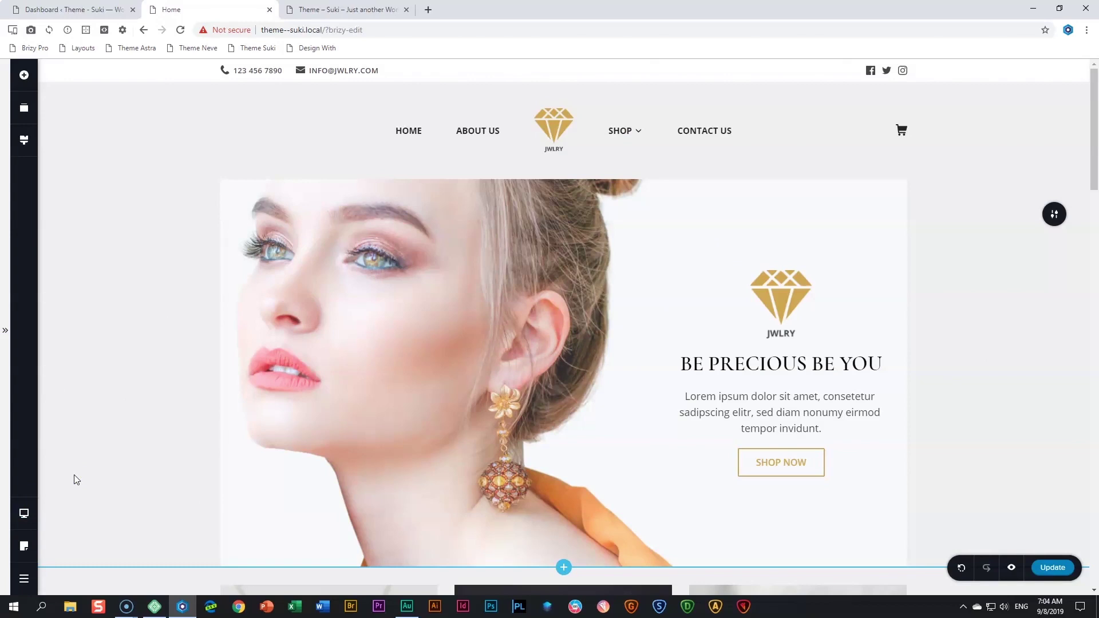
pyautogui.click(26, 583)
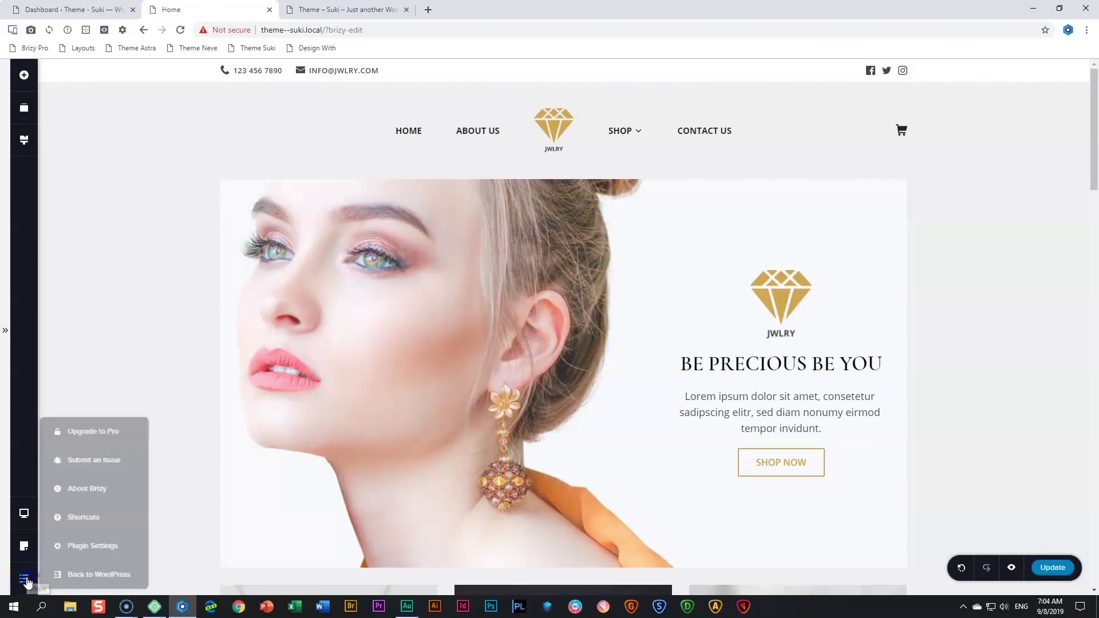
pyautogui.click(81, 518)
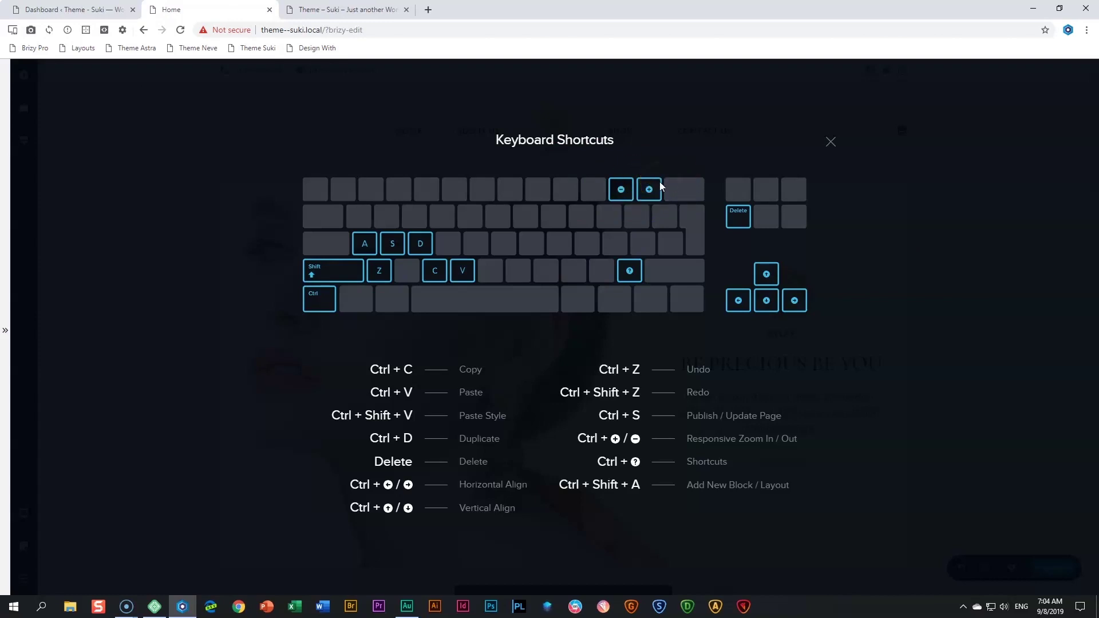
pyautogui.click(829, 143)
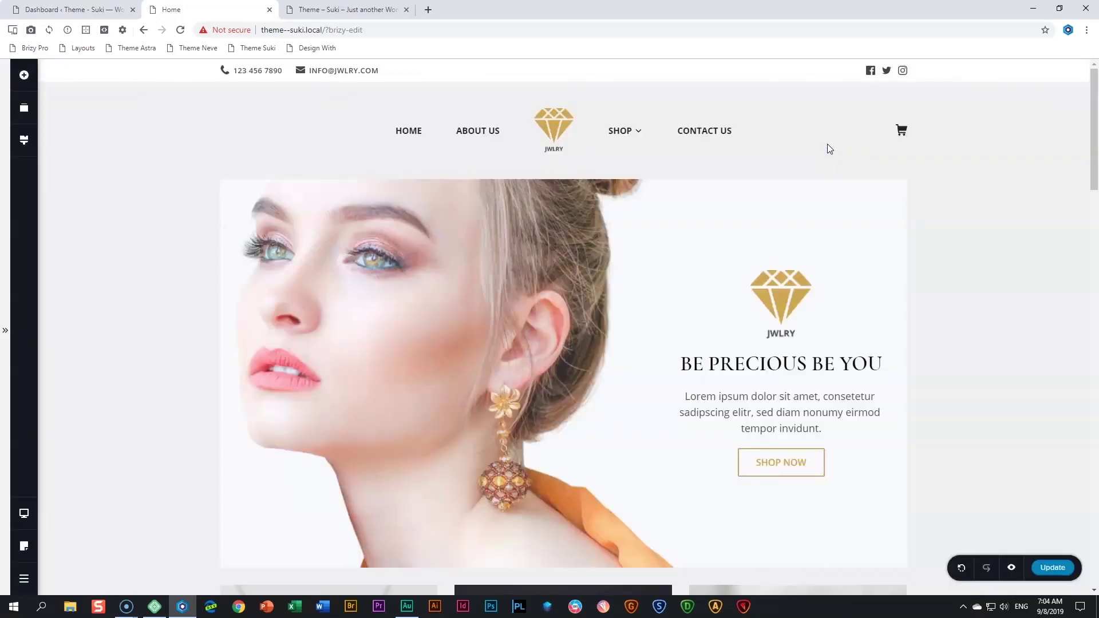
pyautogui.hotkey('ctrl', 'shift', 'm')
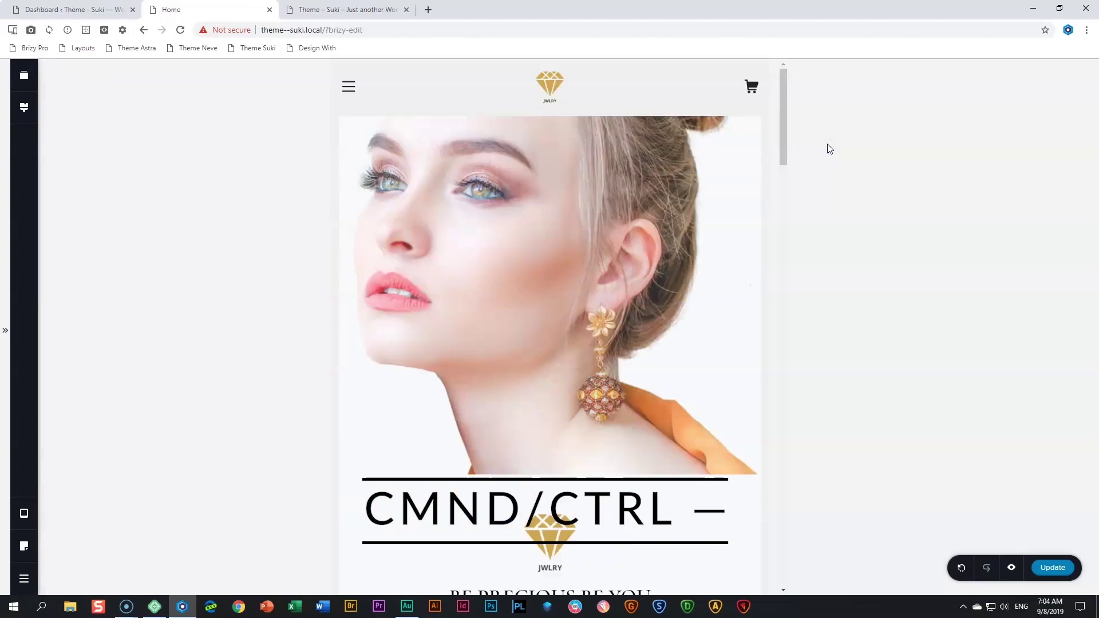
pyautogui.hotkey('ctrl', 'shift', 'm')
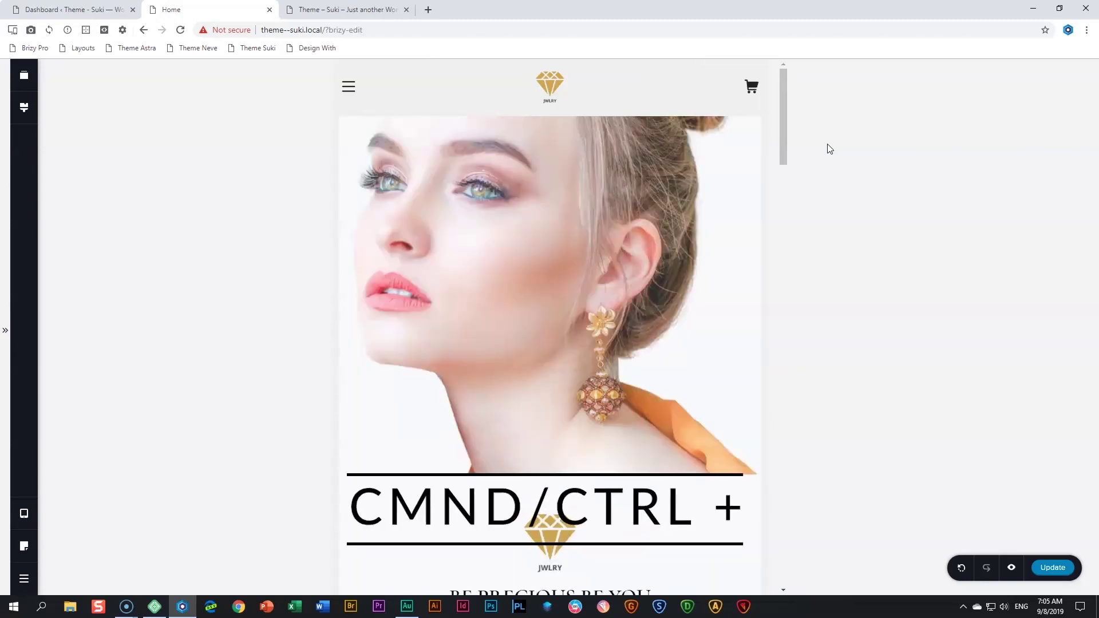
pyautogui.hotkey('ctrl', 'shift', 'd')
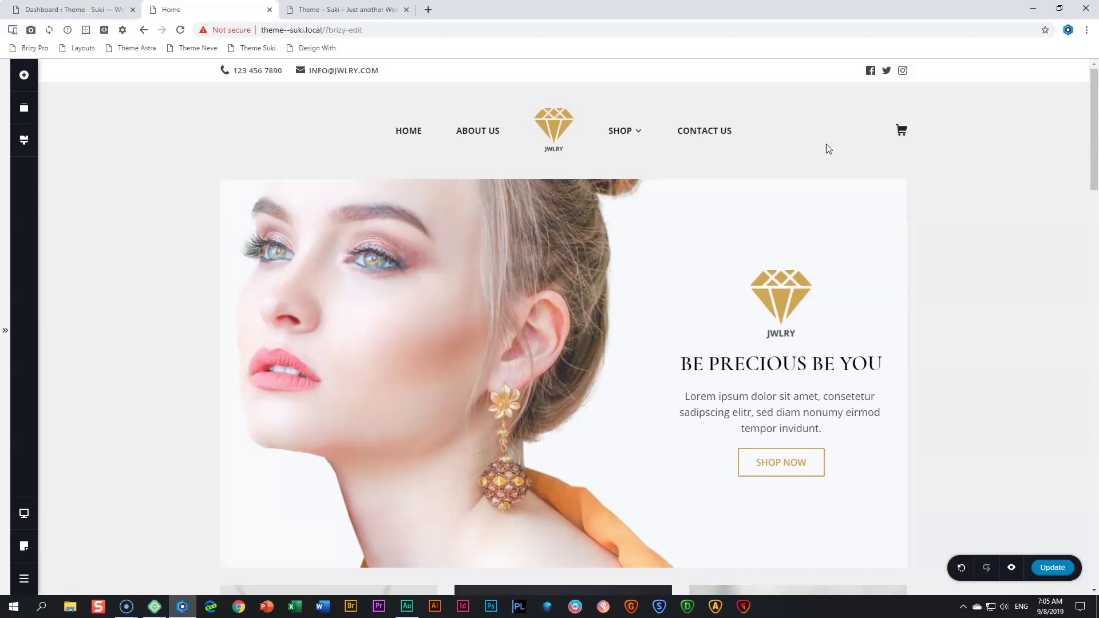
pyautogui.hotkey('ctrl', 'shift', 't')
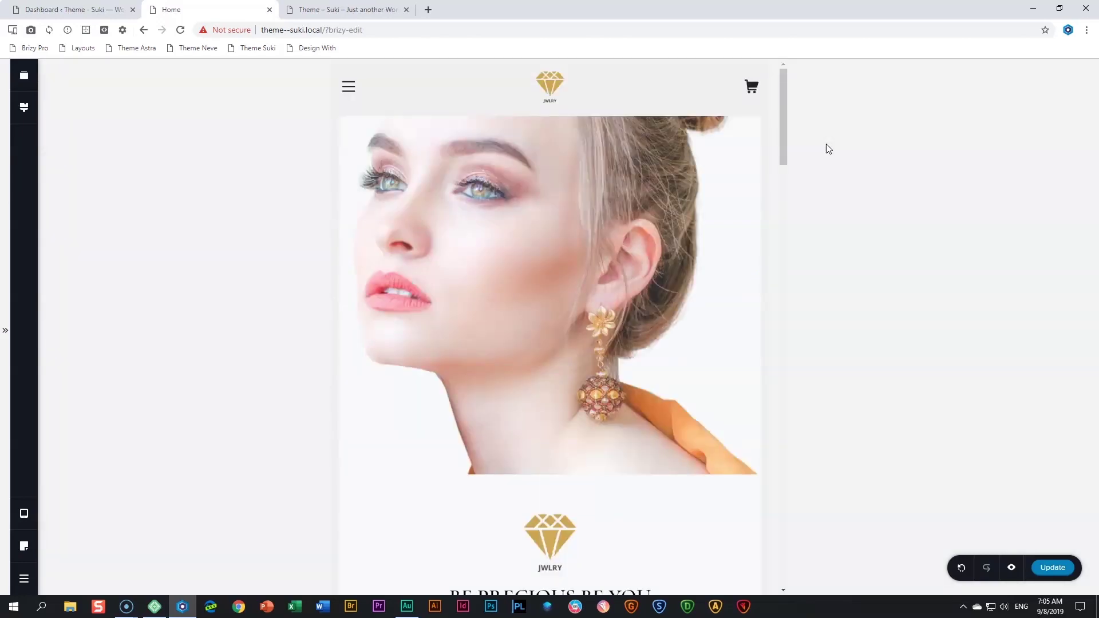
pyautogui.hotkey('ctrl', 'shift', 'm')
pyautogui.hotkey('ctrl', 'shift', 'd')
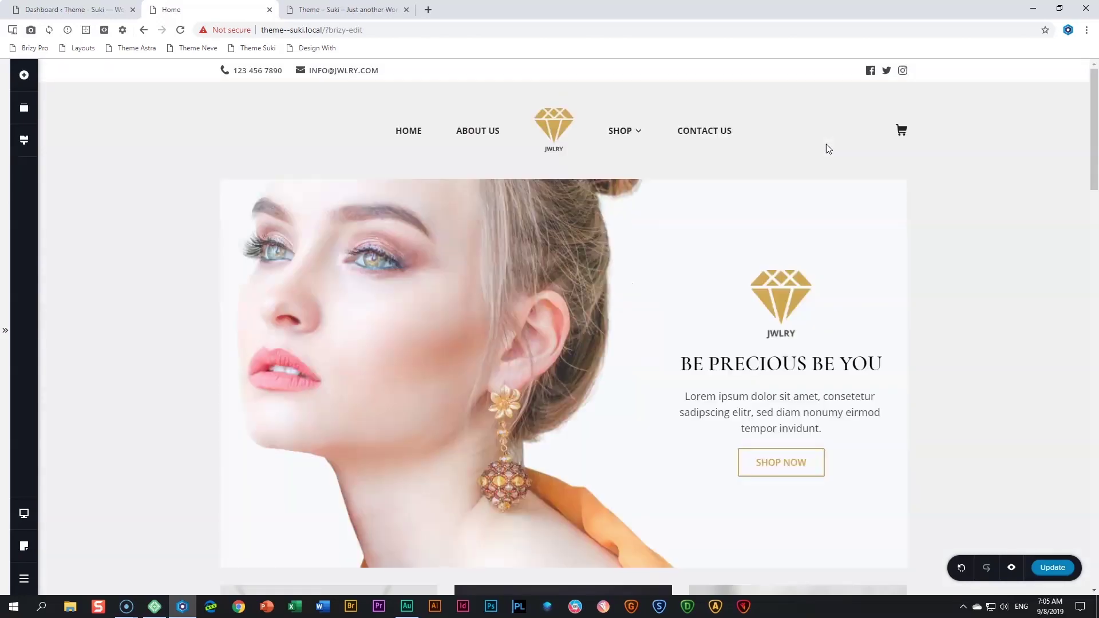
pyautogui.hotkey('ctrl', 'shift', 'm')
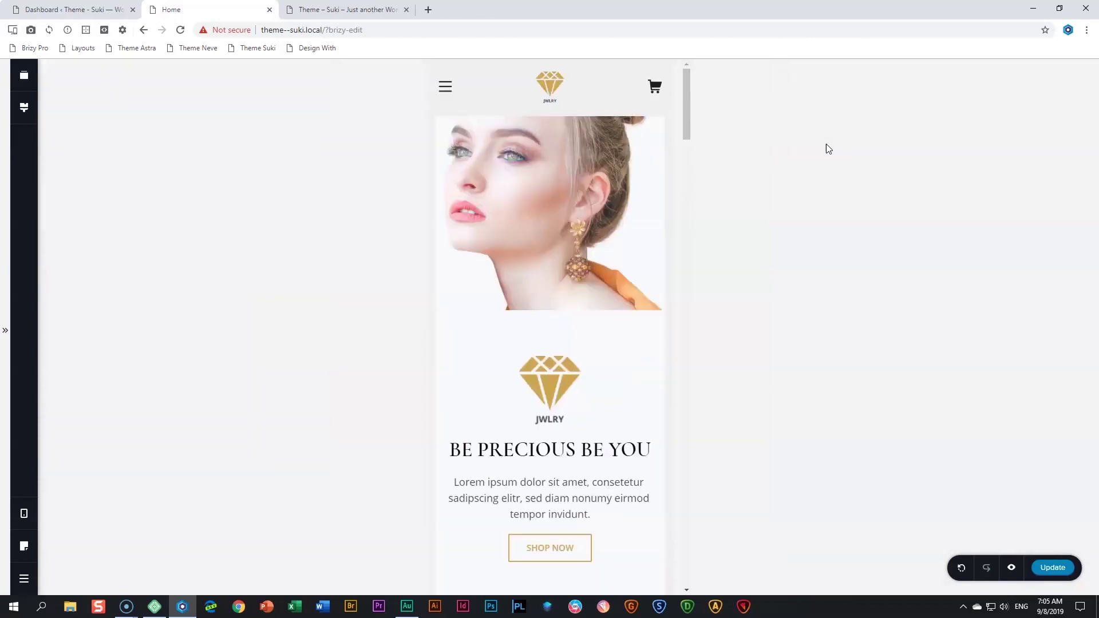
pyautogui.hotkey('ctrl', 'shift', 'd')
pyautogui.hotkey('ctrl', 'shift', 'm')
pyautogui.hotkey('ctrl', 'shift', 'd')
pyautogui.hotkey('ctrl', 'shift', 'm')
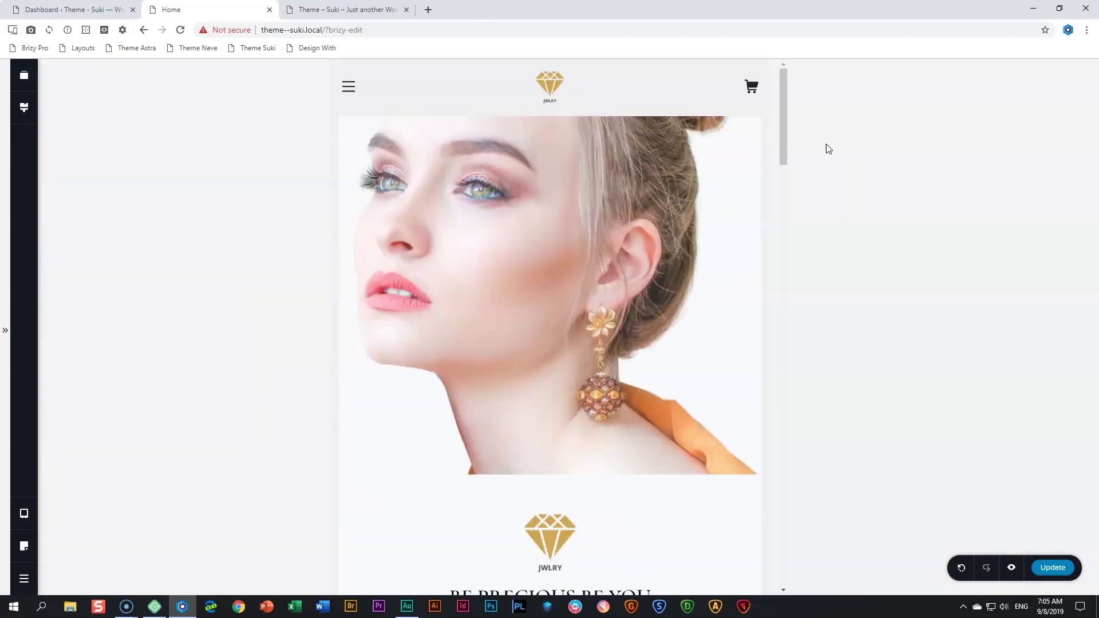
pyautogui.hotkey('ctrl', 'shift', 'd')
pyautogui.hotkey('ctrl', 'shift', 'm')
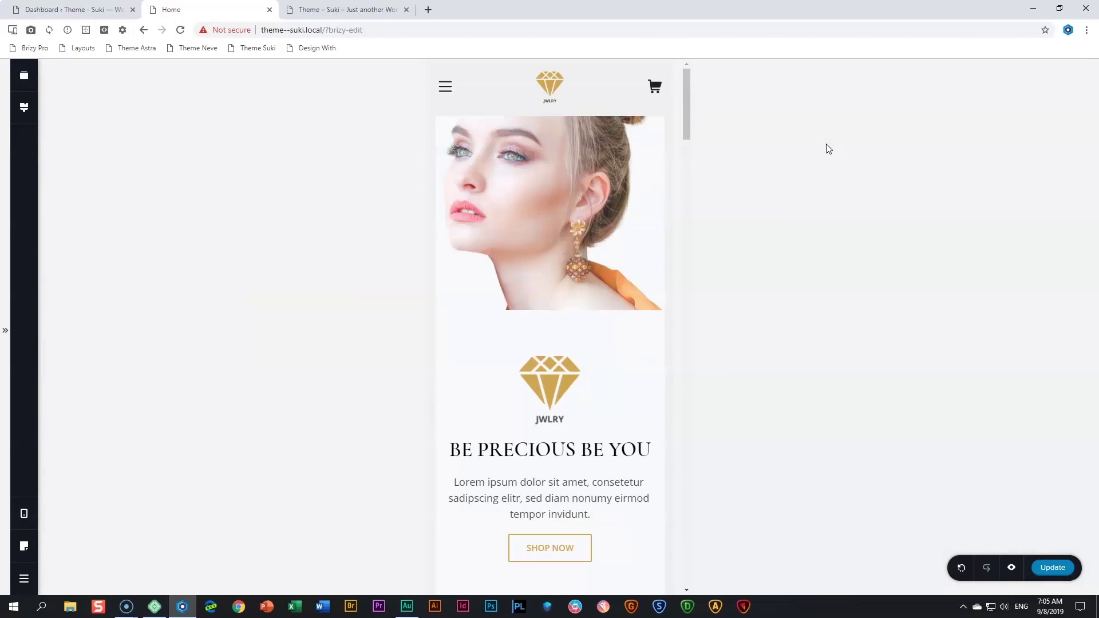
pyautogui.hotkey('ctrl', 'shift', 't')
pyautogui.hotkey('ctrl', 'shift', 'd')
pyautogui.hotkey('ctrl', 'shift', 'm')
pyautogui.hotkey('ctrl', 'shift', 't')
pyautogui.hotkey('ctrl', 'shift', 'd')
pyautogui.hotkey('ctrl', 'shift', 'm')
pyautogui.hotkey('ctrl', 'shift', 't')
pyautogui.hotkey('ctrl', 'shift', 'd')
pyautogui.hotkey('ctrl', 'shift', 'm')
pyautogui.hotkey('ctrl', 'shift', 't')
pyautogui.hotkey('ctrl', 'shift', 'd')
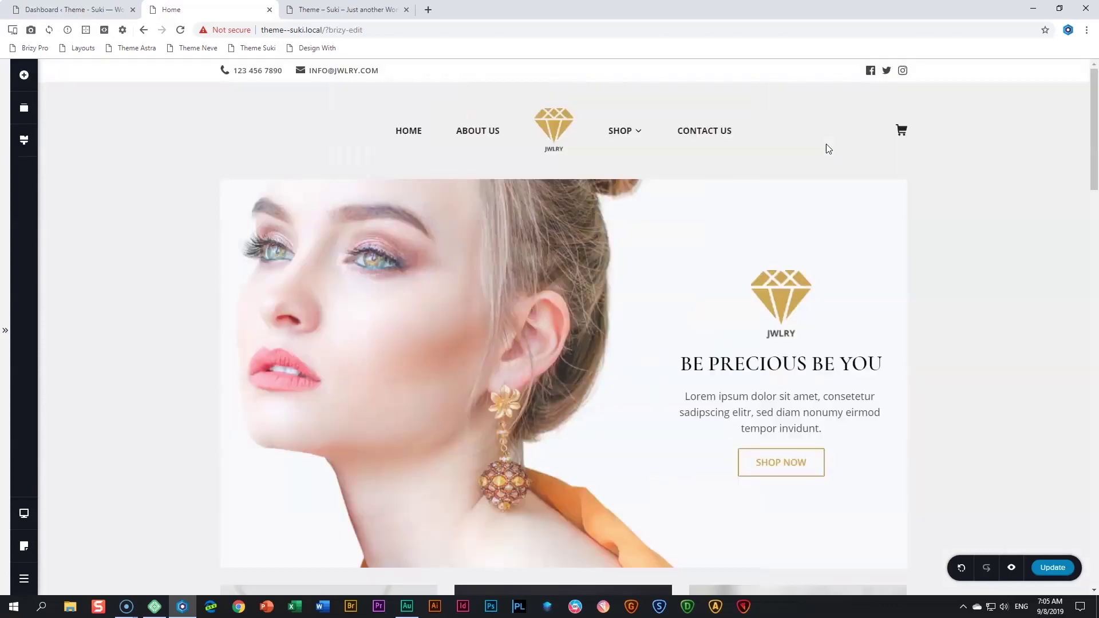